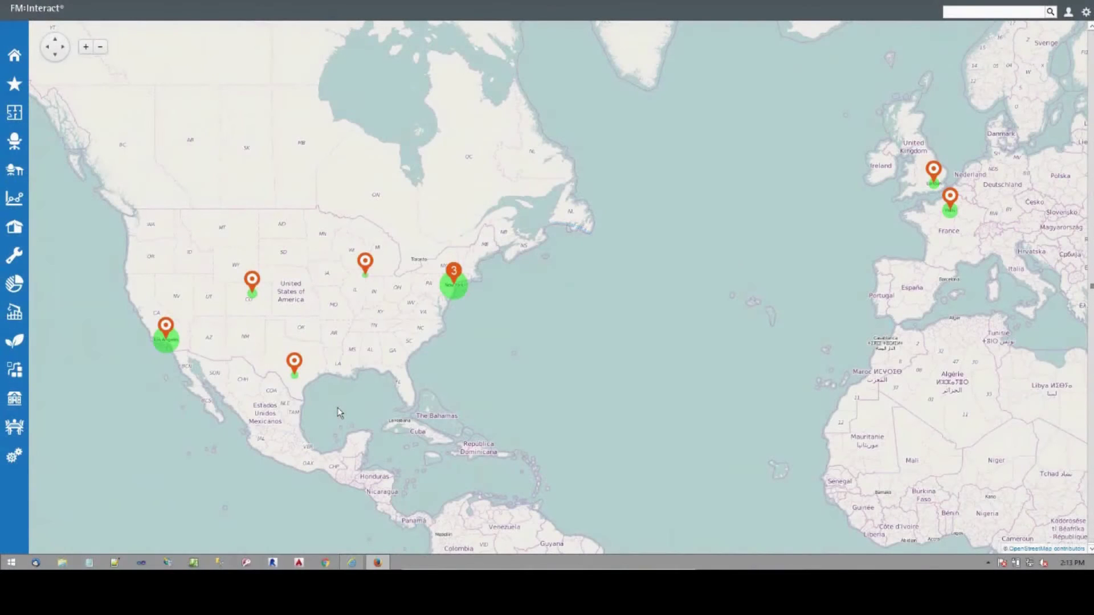
# Open the Denver HQ NA01 01 floor plan coloured by the Departments theme.
pyautogui.click(15, 112)
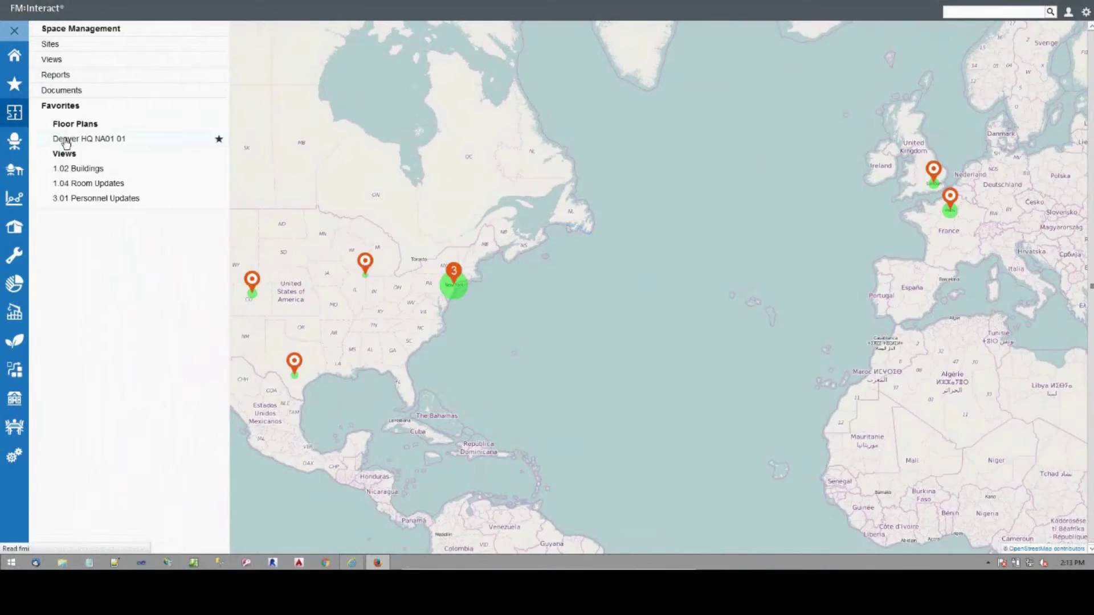
pyautogui.click(65, 141)
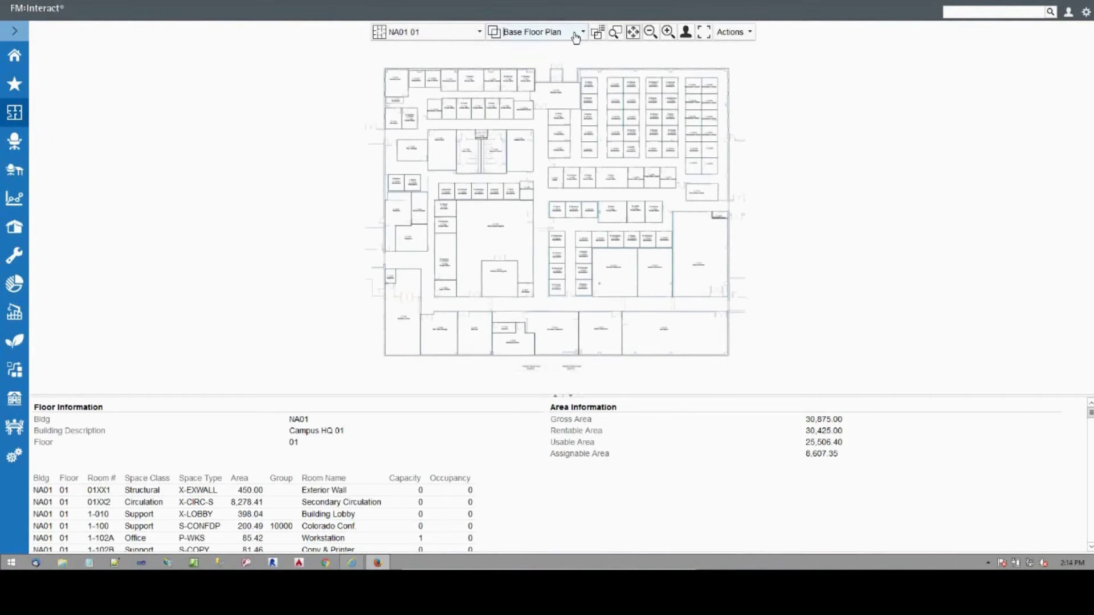
pyautogui.click(576, 32)
pyautogui.click(521, 127)
pyautogui.scroll(5, 433, 85)
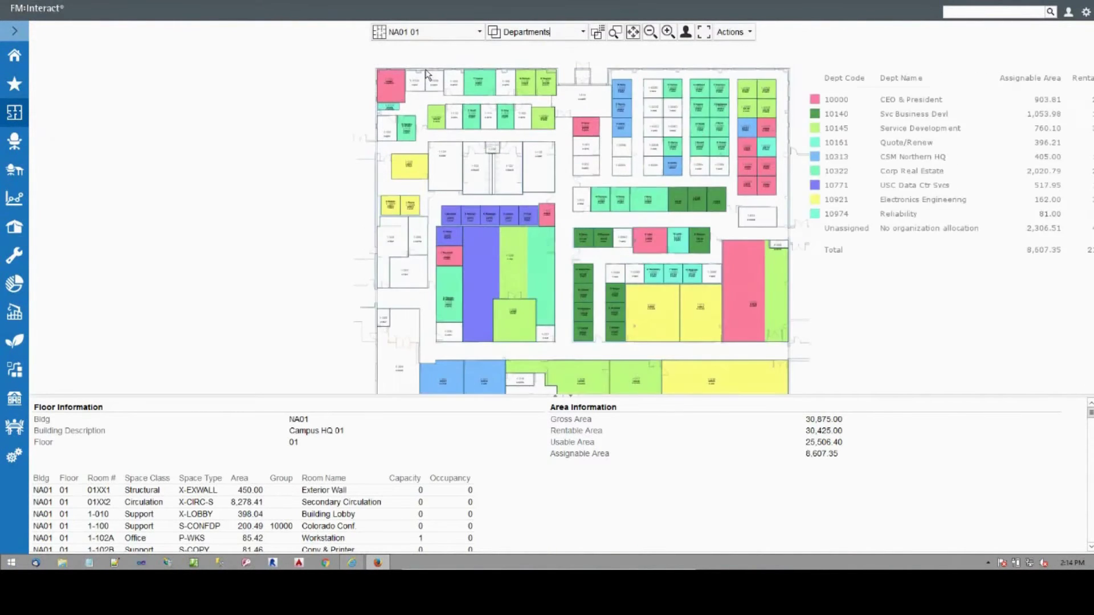
# Check rooms 1-100 and 1-200, then move the 1-220D occupant to the unassigned list.
pyautogui.click(372, 98)
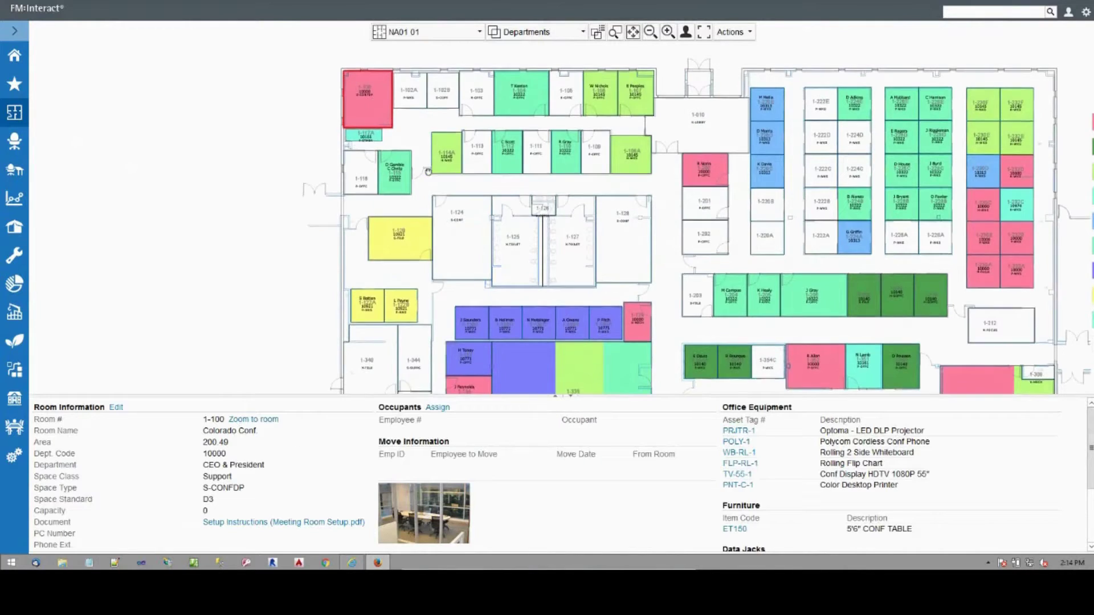
pyautogui.click(501, 153)
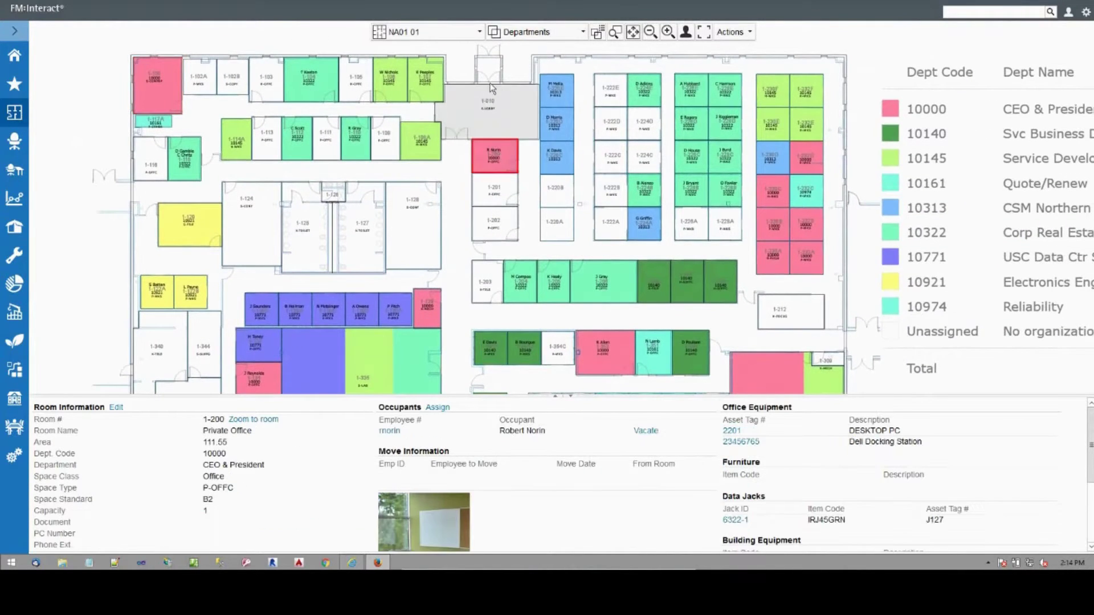
pyautogui.scroll(-3, 480, 79)
pyautogui.click(687, 32)
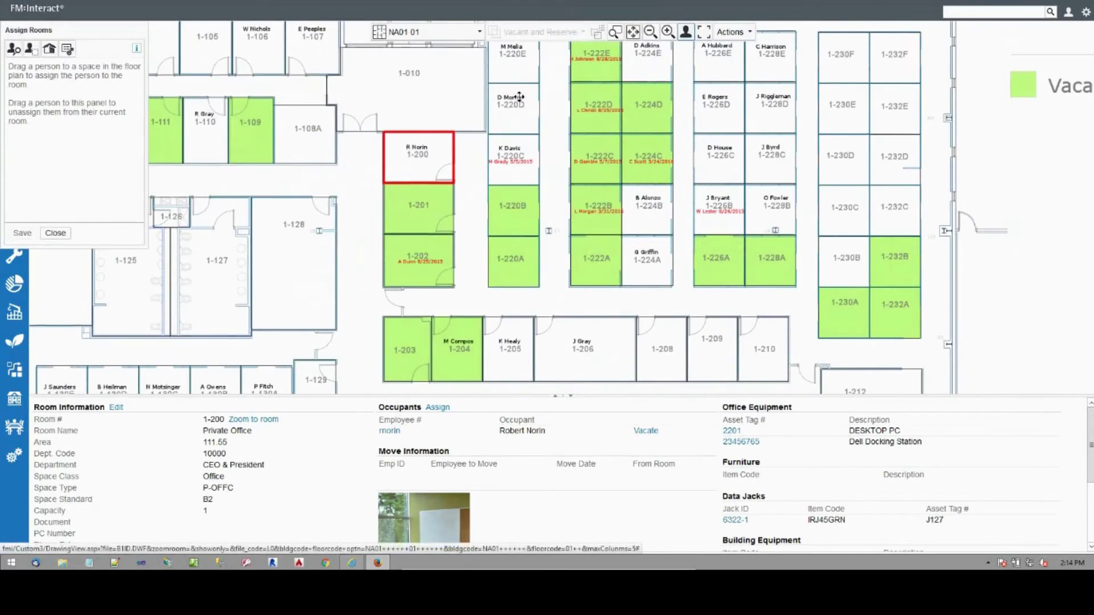
pyautogui.moveTo(519, 97); pyautogui.dragTo(83, 145)
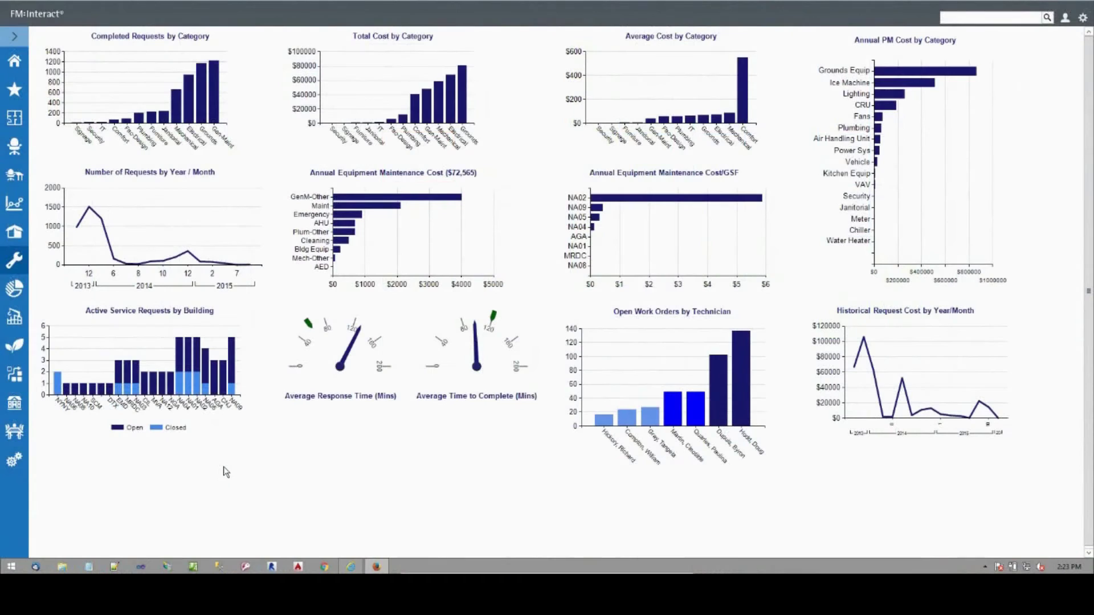
# Open the 1.01.1 Status (Open) - Supervisor work orders from the maintenance favourites.
pyautogui.click(12, 261)
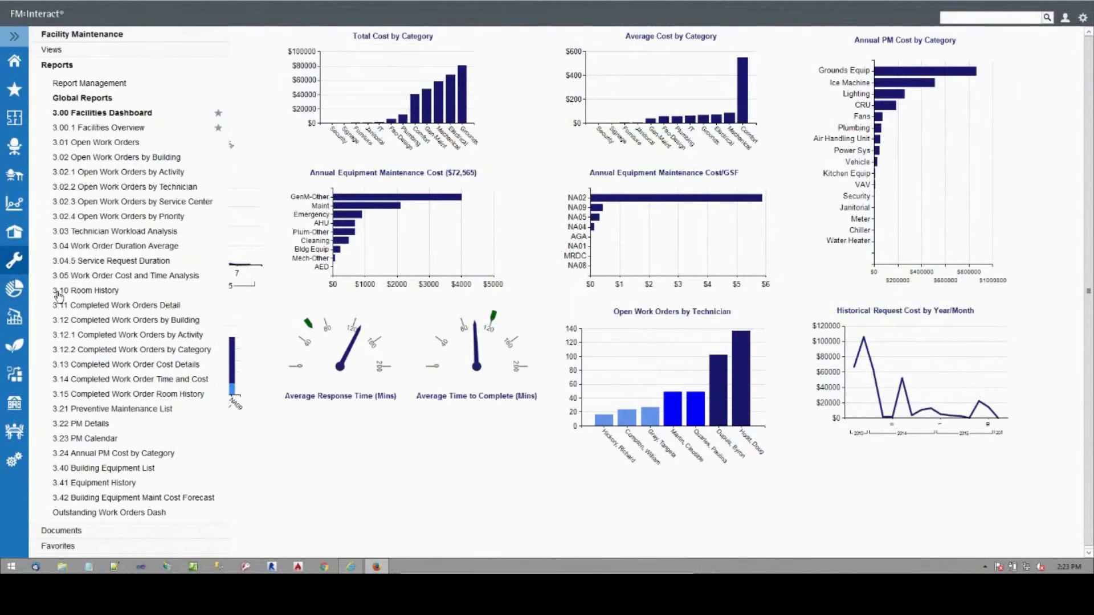
pyautogui.click(101, 546)
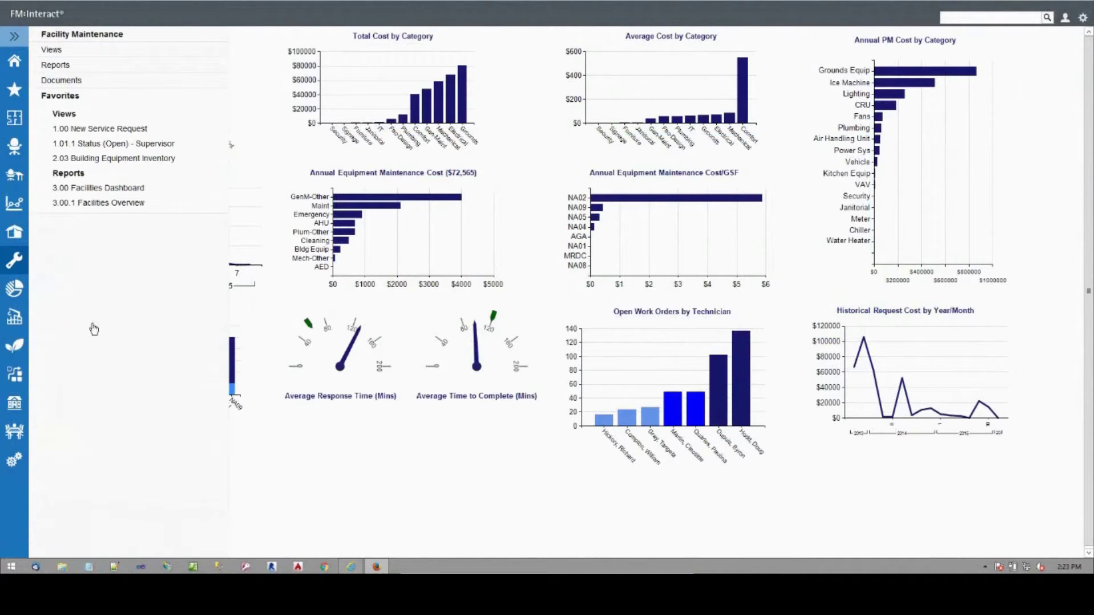
pyautogui.click(113, 142)
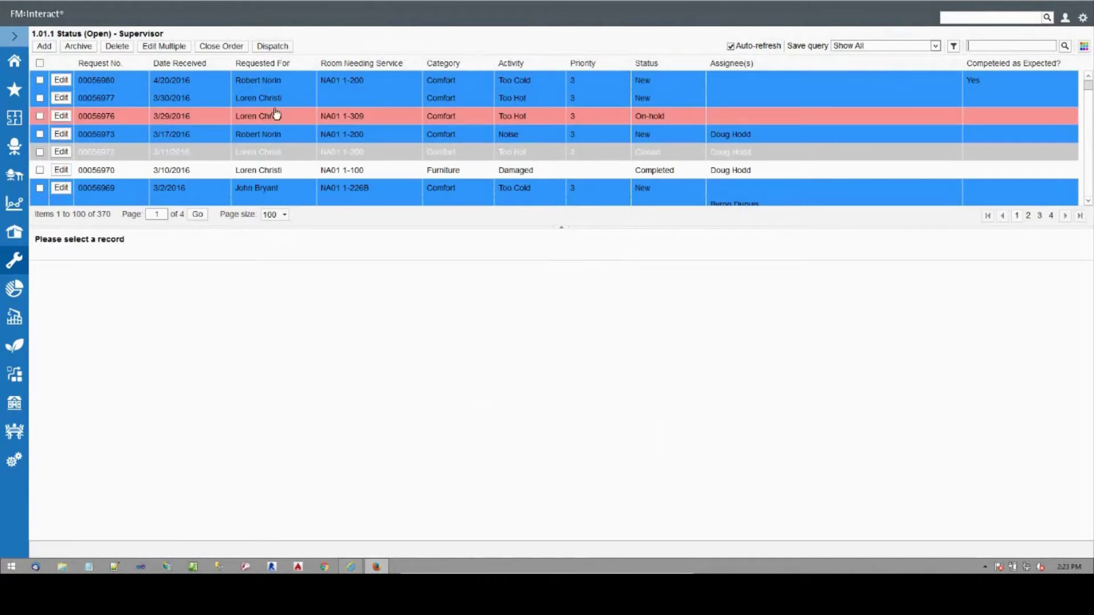
# Show the newest request's details, view its room on the floor plan, then close the plan.
pyautogui.click(291, 81)
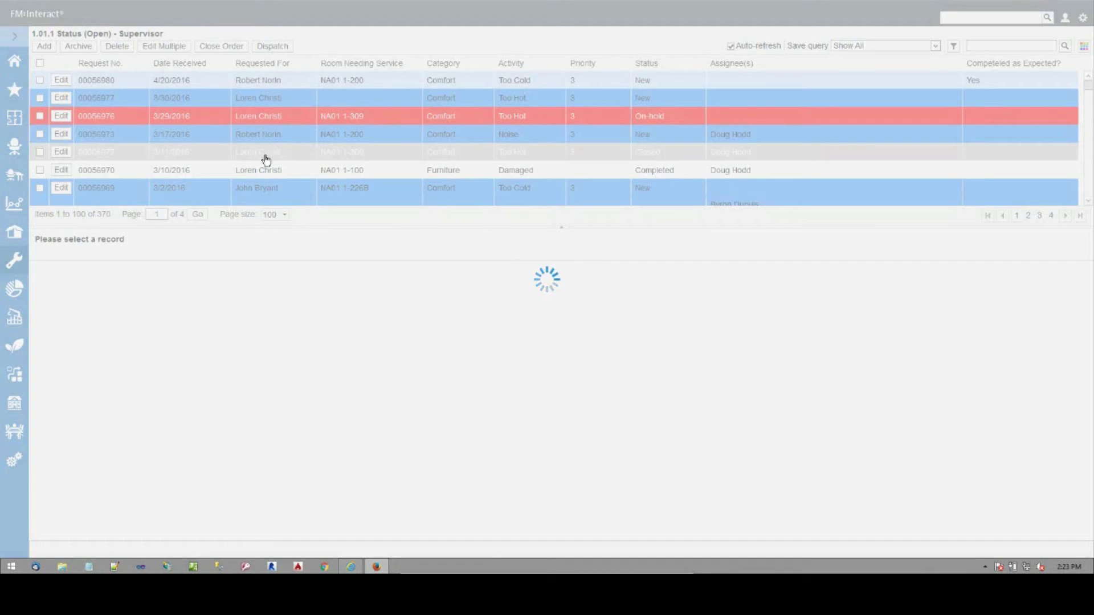
pyautogui.scroll(-2, 285, 317)
pyautogui.scroll(1, 227, 326)
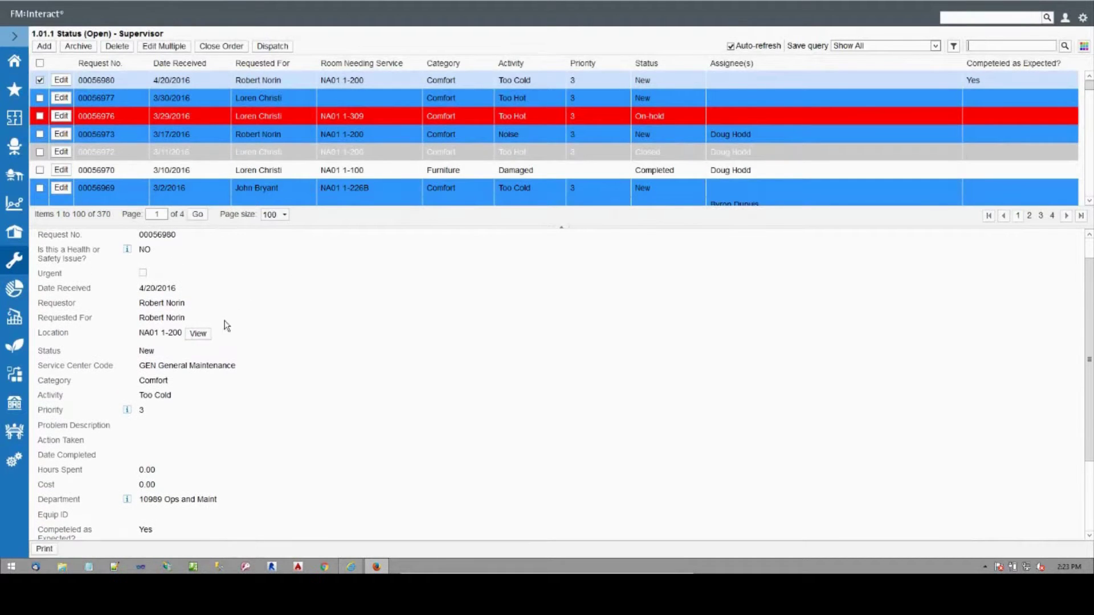
pyautogui.click(197, 335)
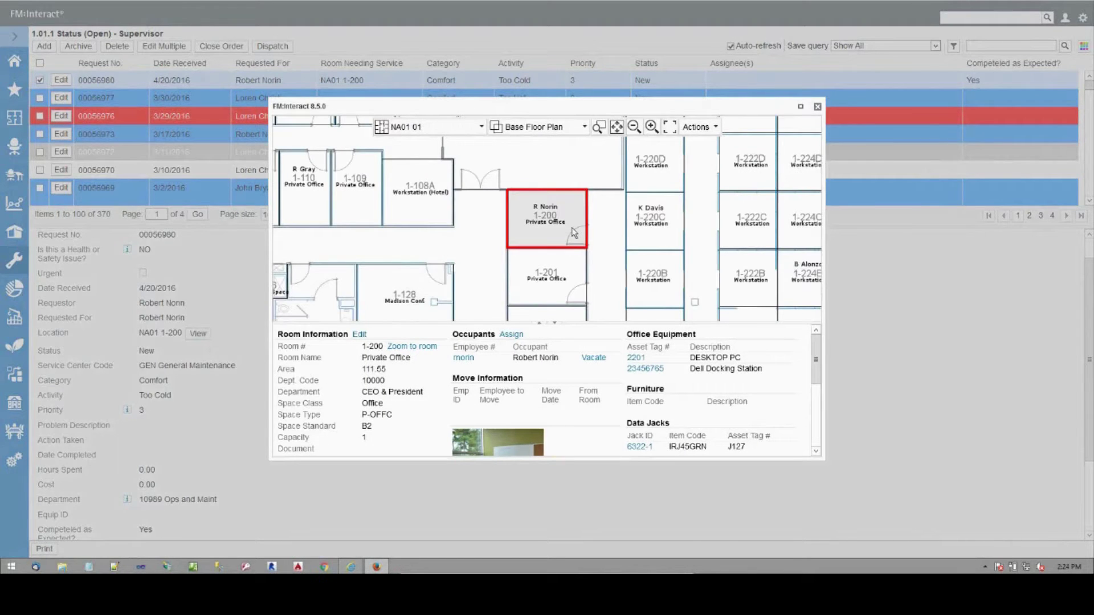
pyautogui.scroll(-3, 659, 369)
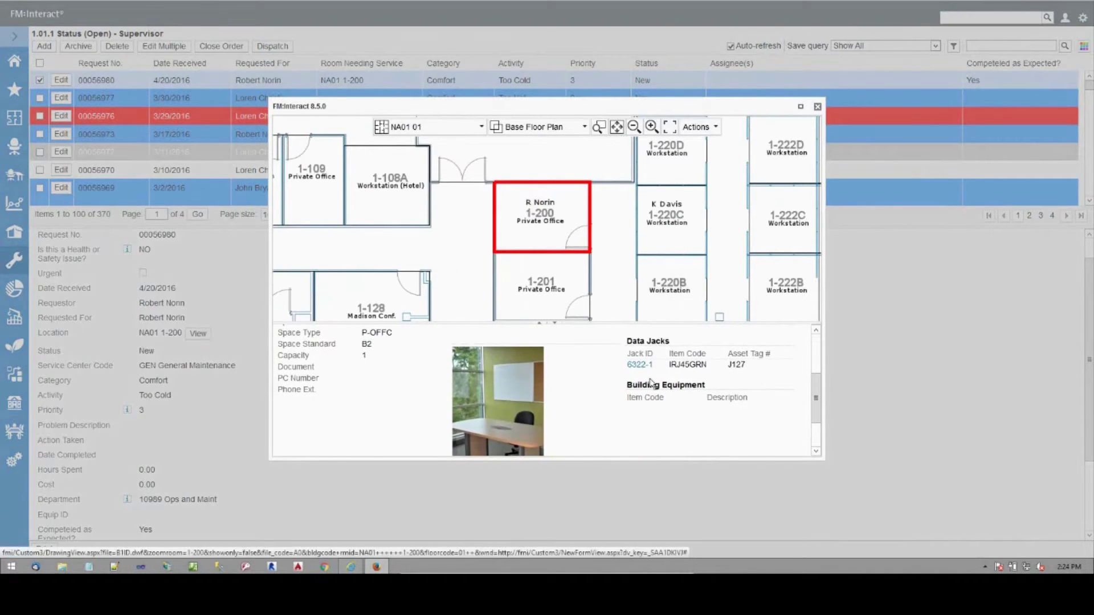
pyautogui.click(818, 106)
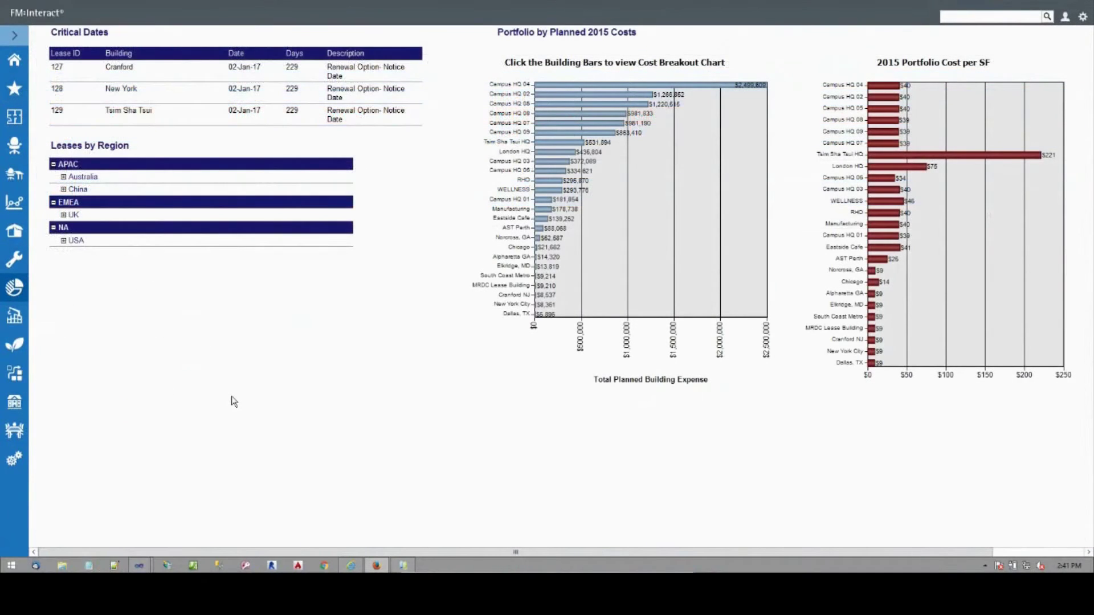
# Open the Cranford NJ lease from the RE - Lease Agreements favourites list.
pyautogui.click(22, 295)
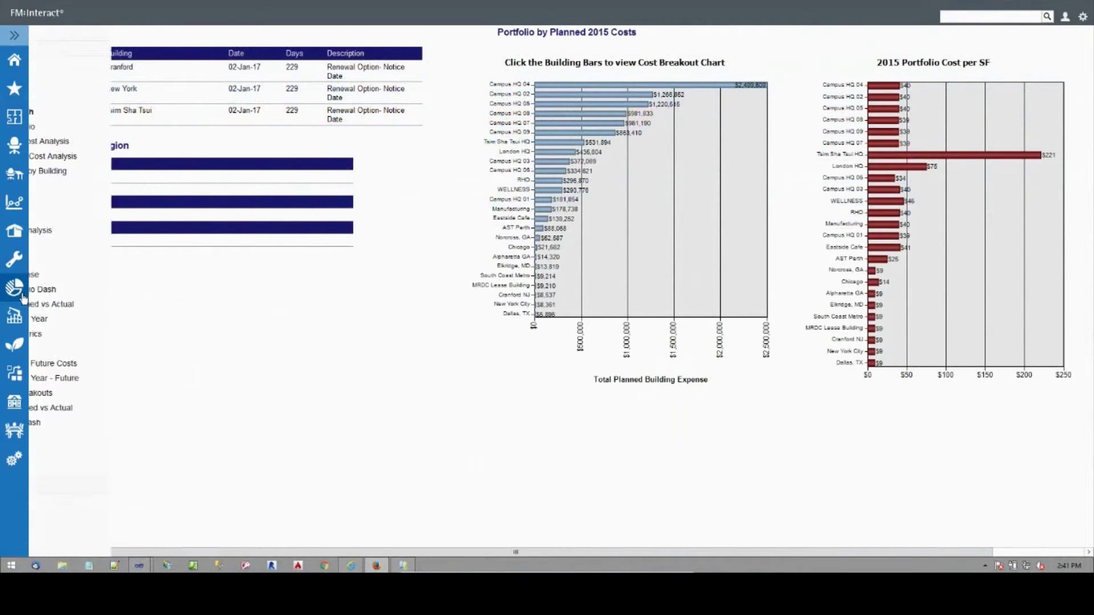
pyautogui.click(78, 478)
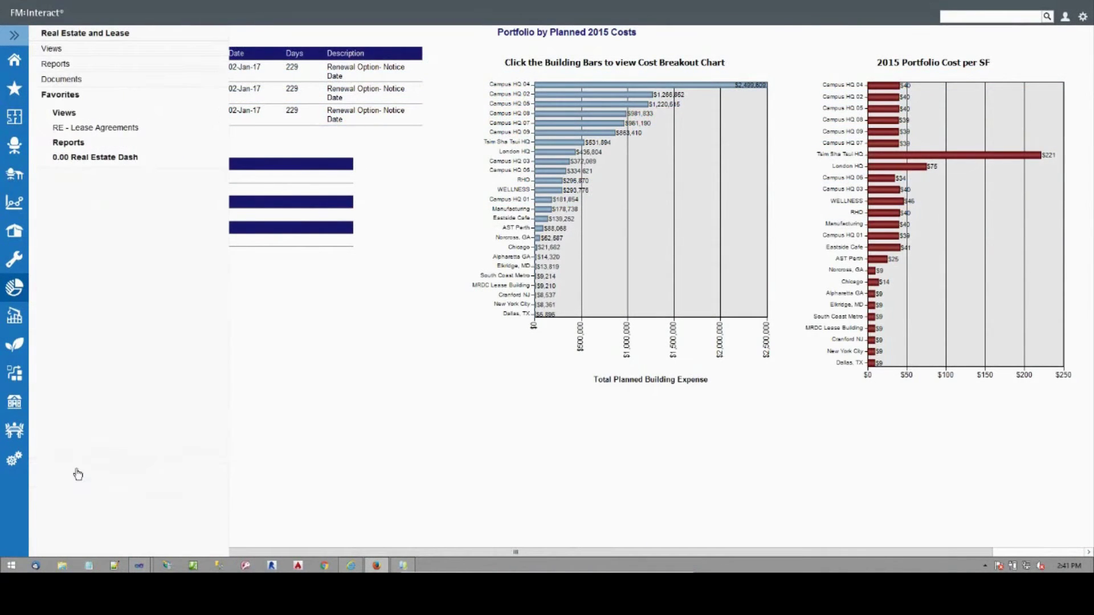
pyautogui.click(112, 128)
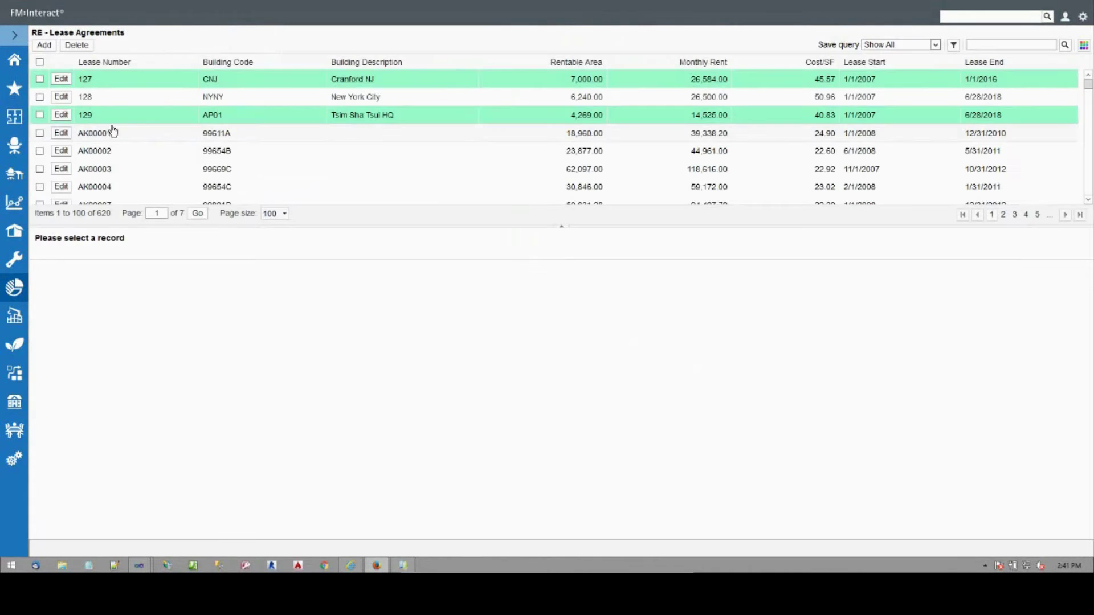
pyautogui.click(183, 83)
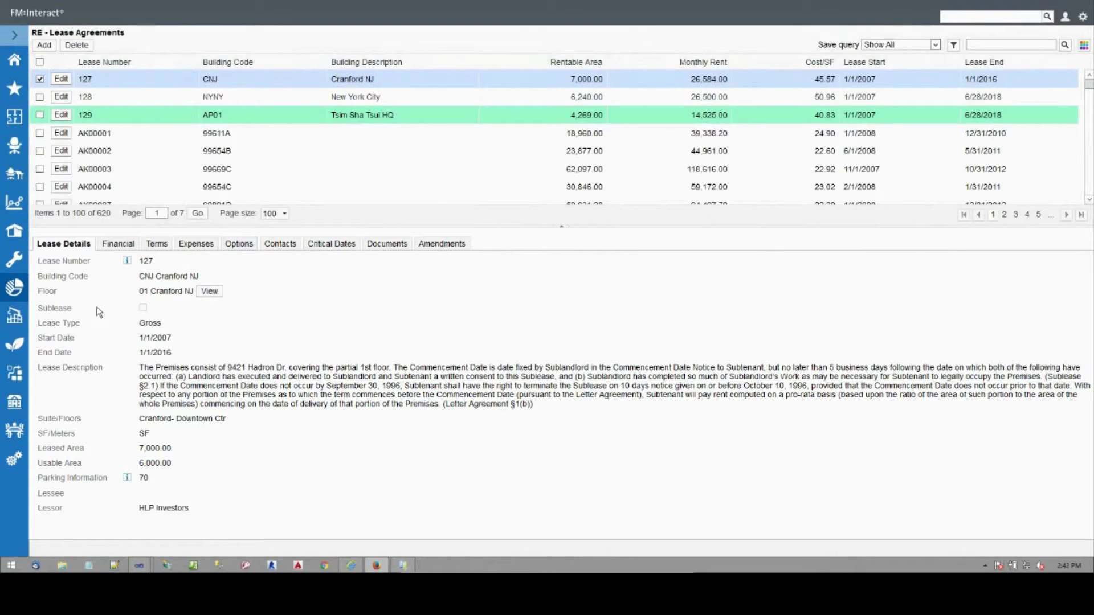
# View and zoom the leased floor's plan, then close it.
pyautogui.click(208, 292)
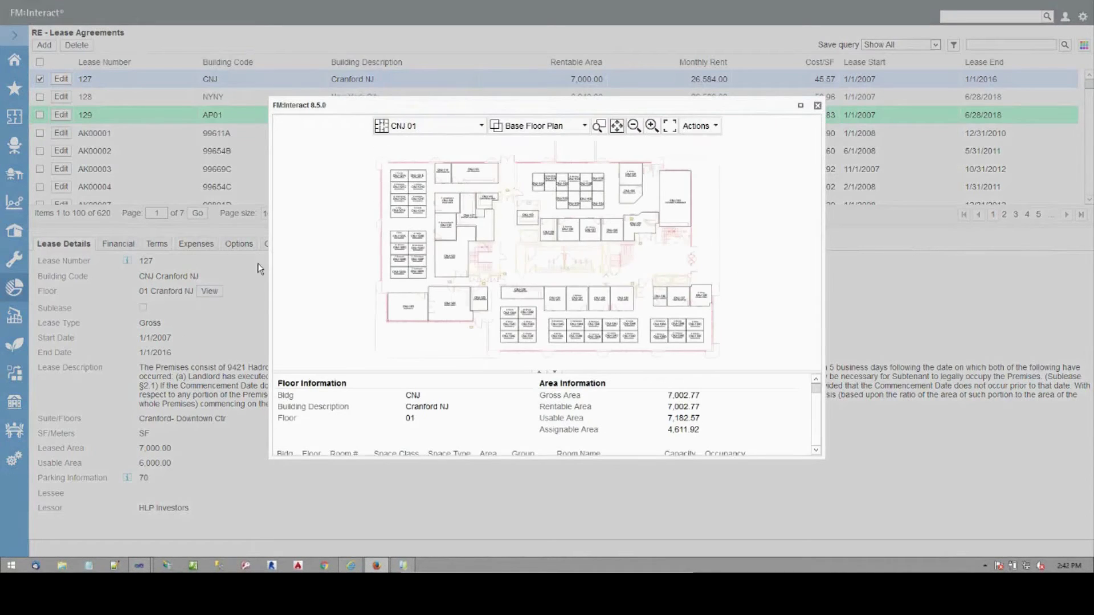
pyautogui.scroll(4, 391, 181)
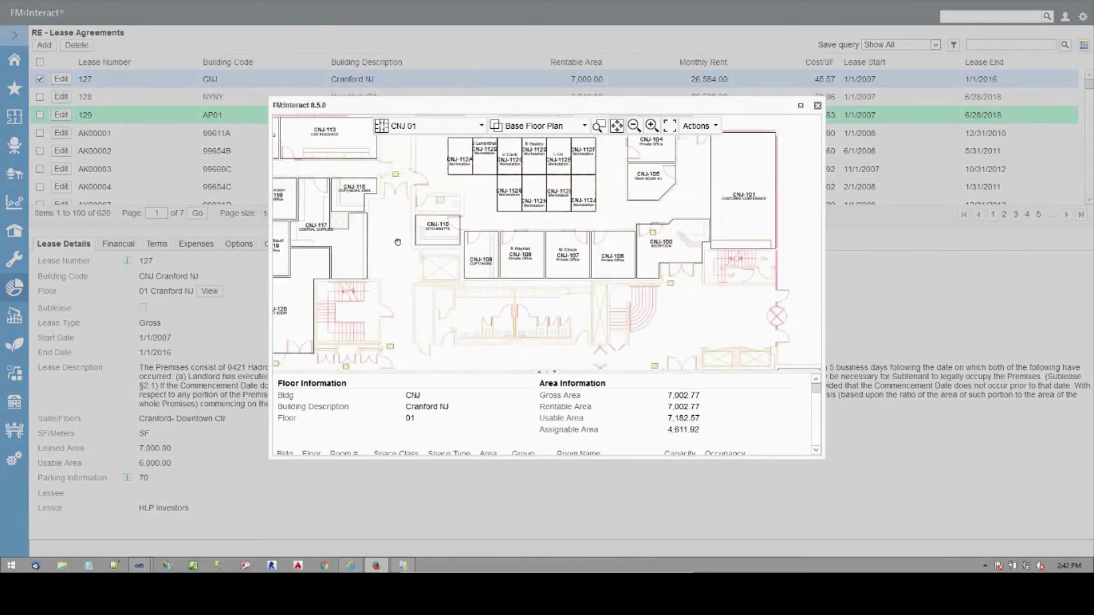
pyautogui.click(818, 105)
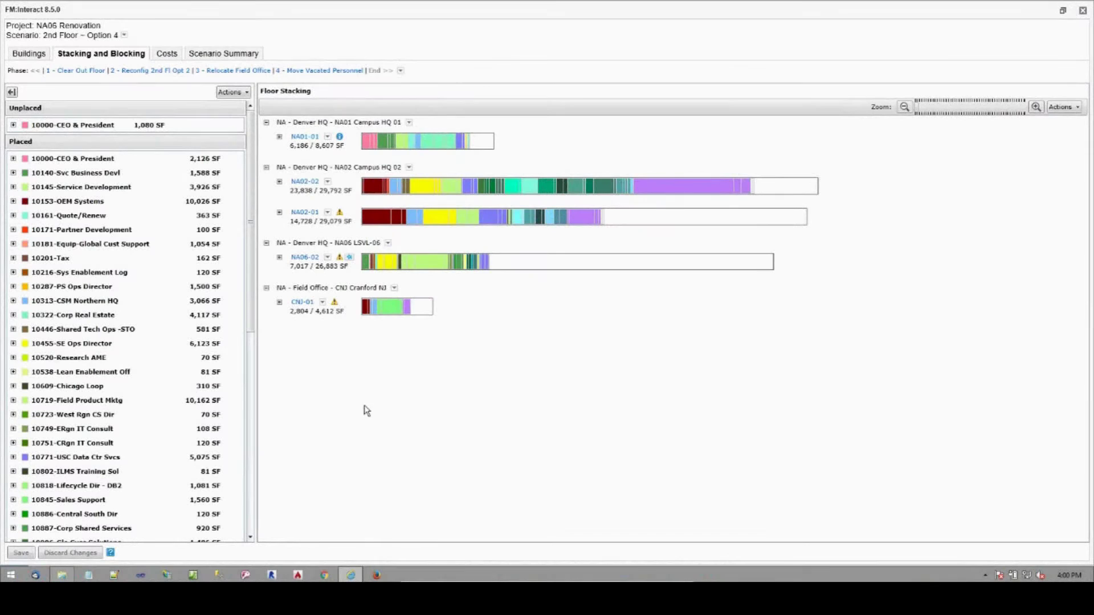
# Move the purple group allocation from CNJ-01 to NA06-02 and save the stacking.
pyautogui.click(280, 137)
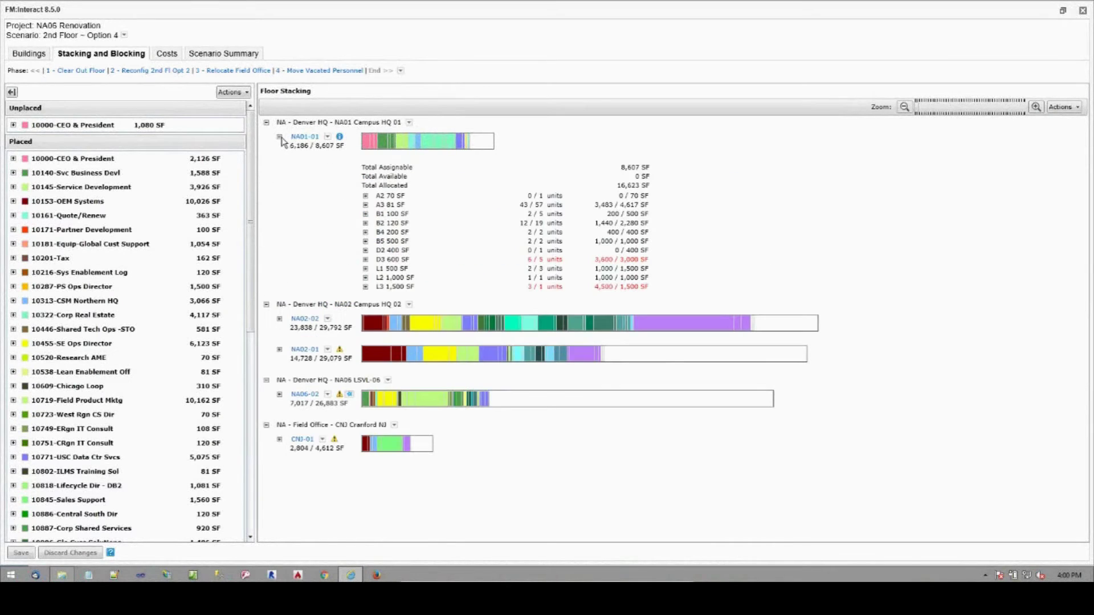
pyautogui.moveTo(423, 444); pyautogui.dragTo(499, 407)
pyautogui.click(303, 394)
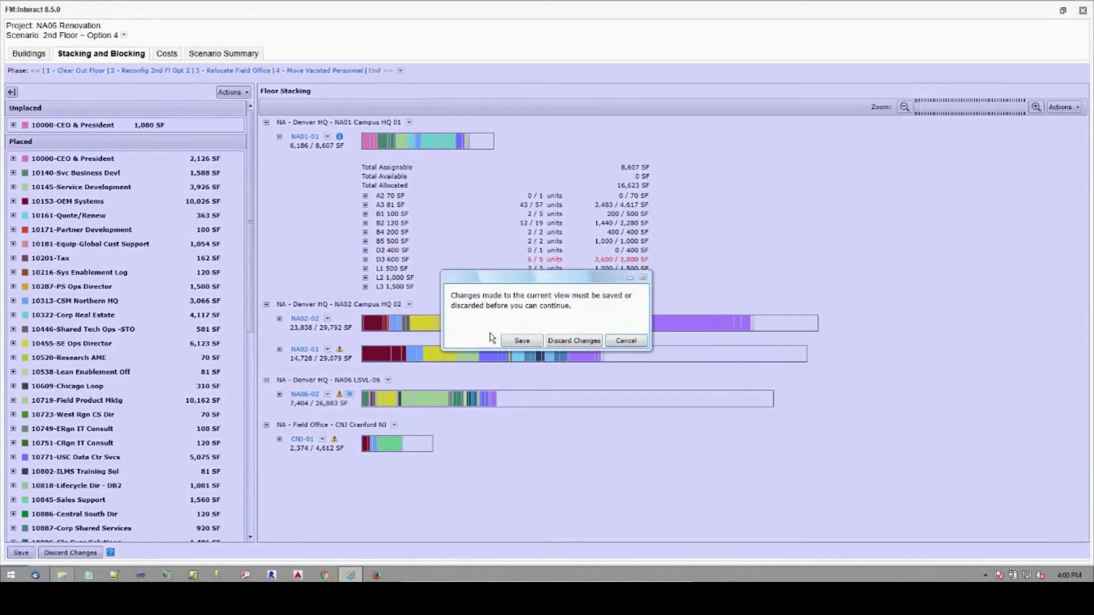
pyautogui.click(510, 339)
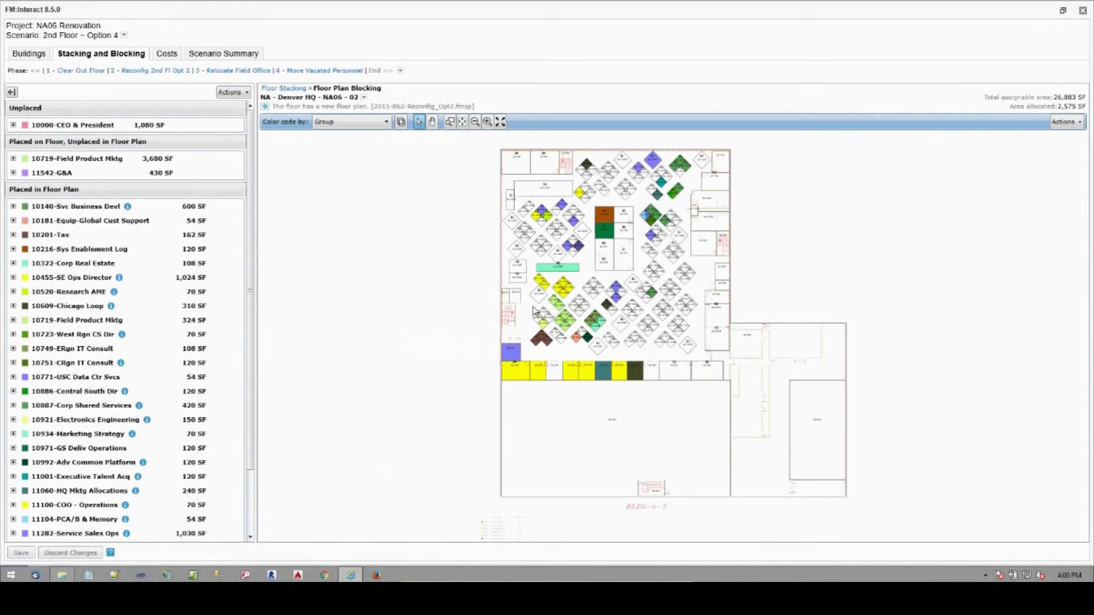
# Place a 10000-CEO & President A1-Small Workstation into room 62-102F.
pyautogui.scroll(5, 534, 311)
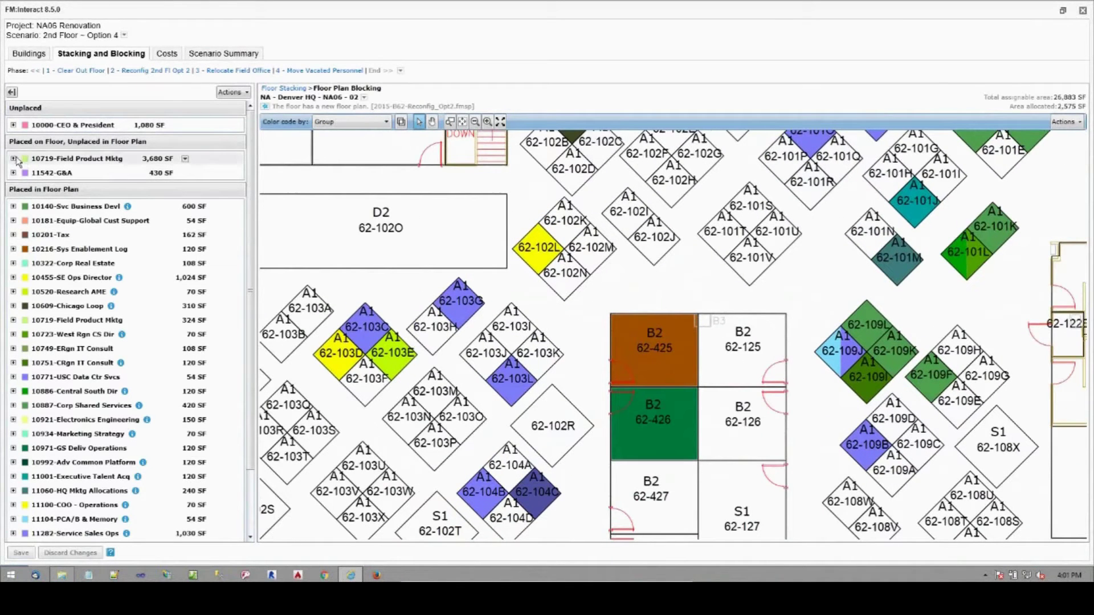
pyautogui.click(13, 124)
pyautogui.click(25, 139)
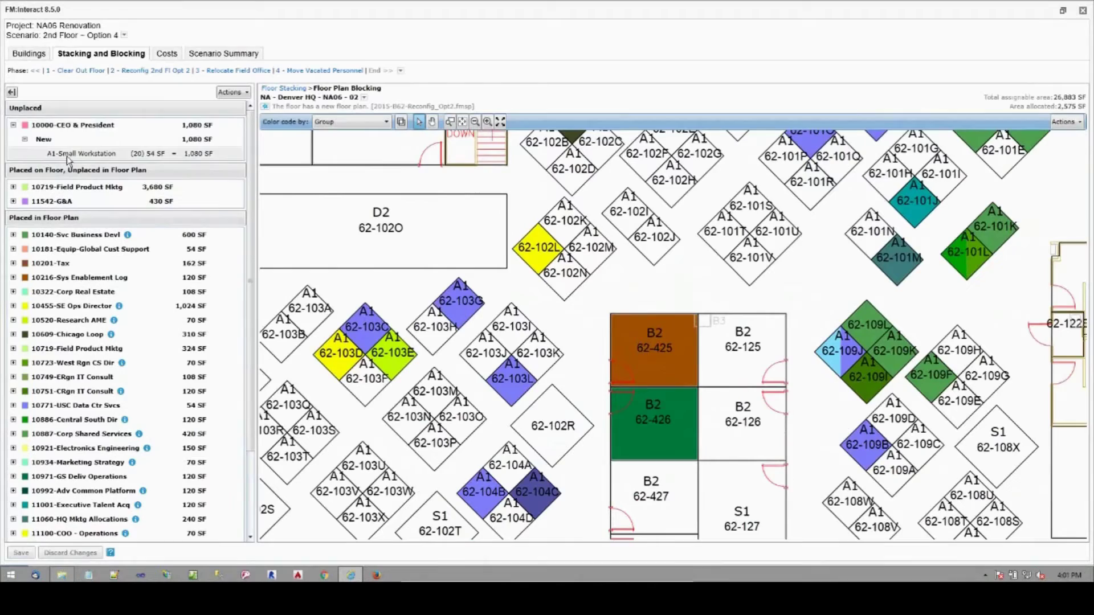
pyautogui.moveTo(69, 154)
pyautogui.mouseDown()
pyautogui.moveTo(692, 178)
pyautogui.moveTo(656, 171)
pyautogui.moveTo(650, 163)
pyautogui.moveTo(667, 151)
pyautogui.moveTo(593, 165)
pyautogui.moveTo(552, 155)
pyautogui.mouseUp()
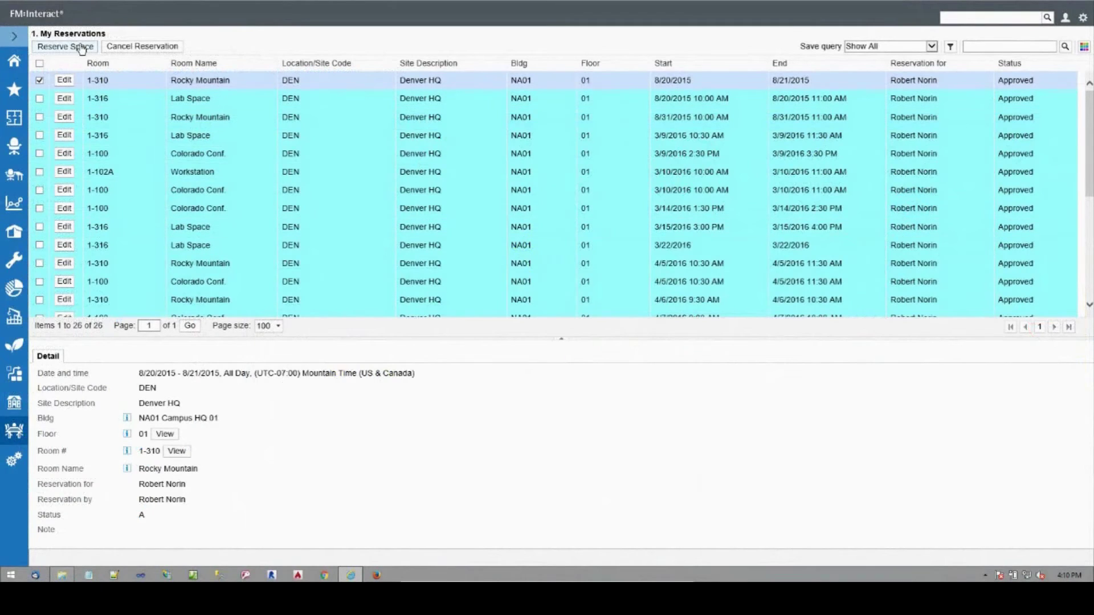
# Start a 5/18/2016 reservation on 01 Campus HQ 1 1st FLOOR and list its rooms.
pyautogui.click(64, 46)
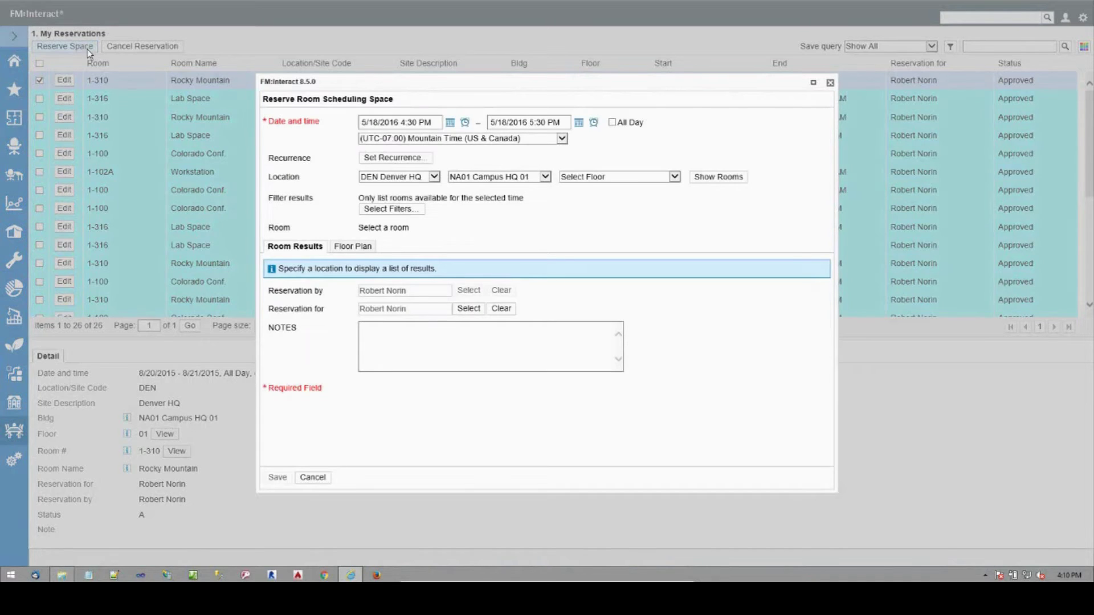
pyautogui.click(610, 176)
pyautogui.click(606, 187)
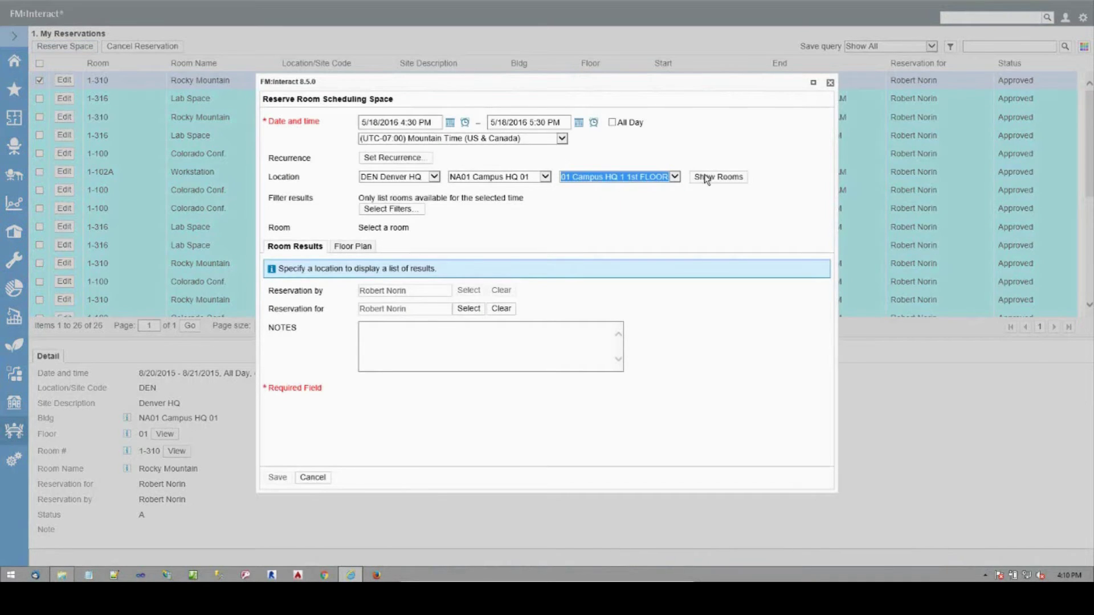
pyautogui.click(706, 177)
# Filter rooms to a minimum capacity of 4 and pick 1-100 Colorado Conf. on the floor plan.
pyautogui.click(387, 209)
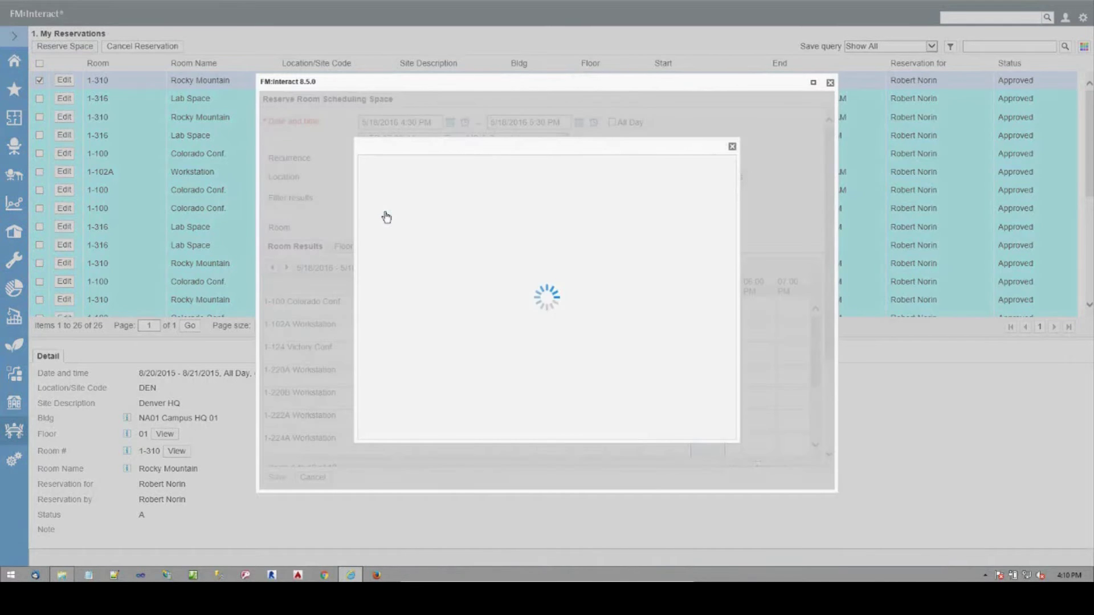
pyautogui.click(364, 192)
pyautogui.write('4')
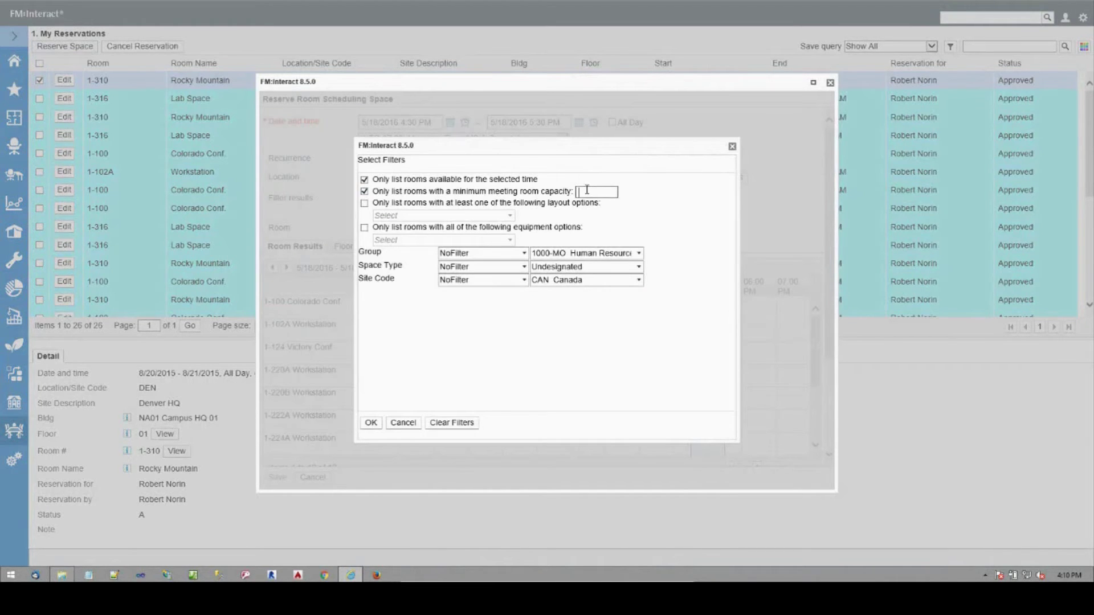
pyautogui.click(371, 423)
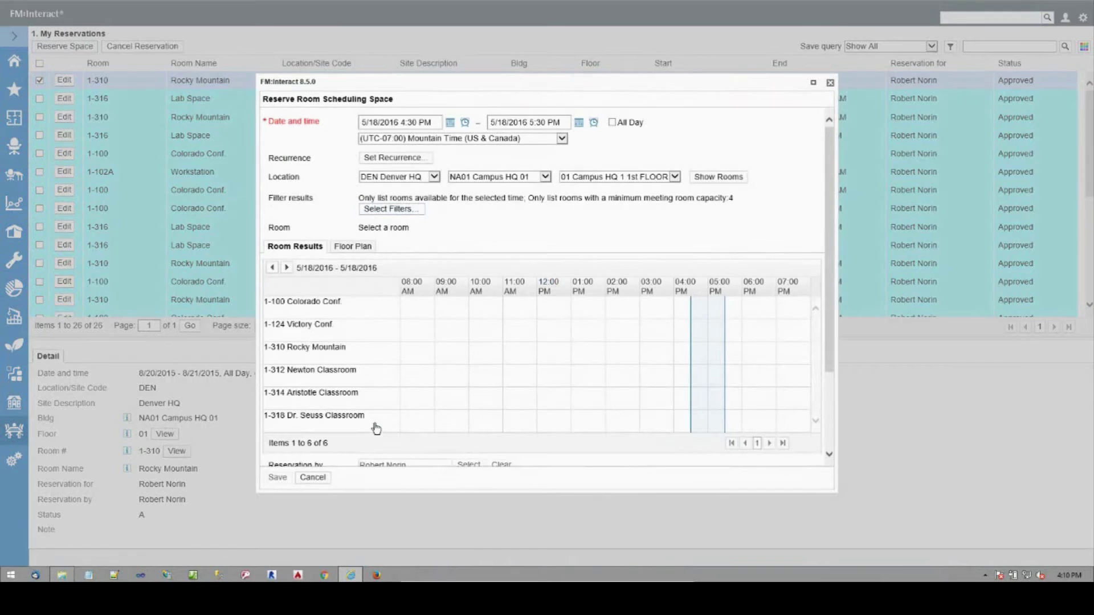
pyautogui.click(351, 247)
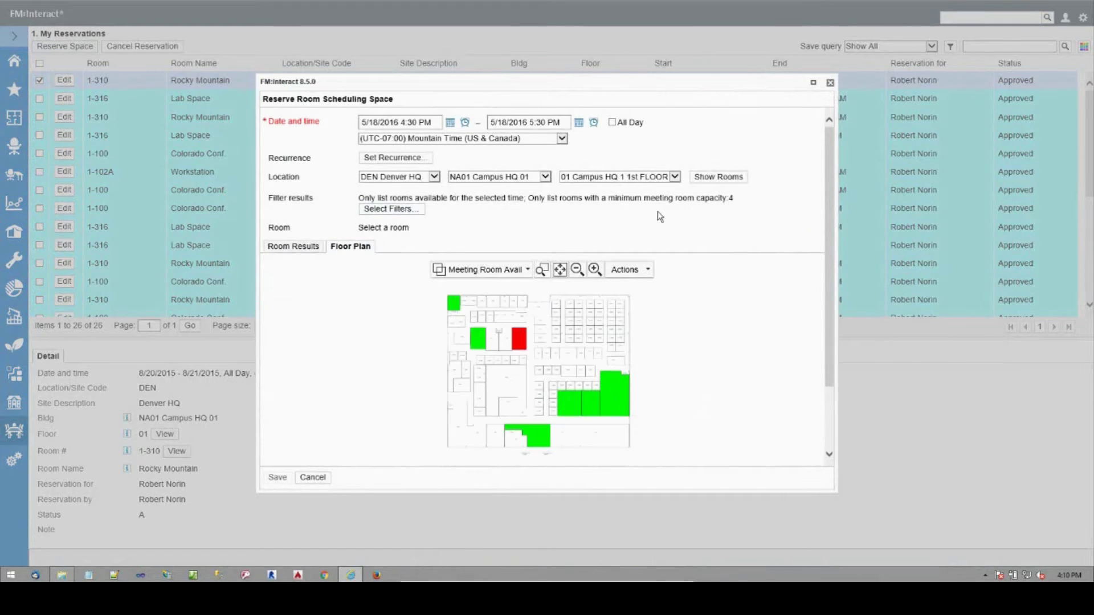
pyautogui.scroll(3, 454, 306)
pyautogui.click(437, 309)
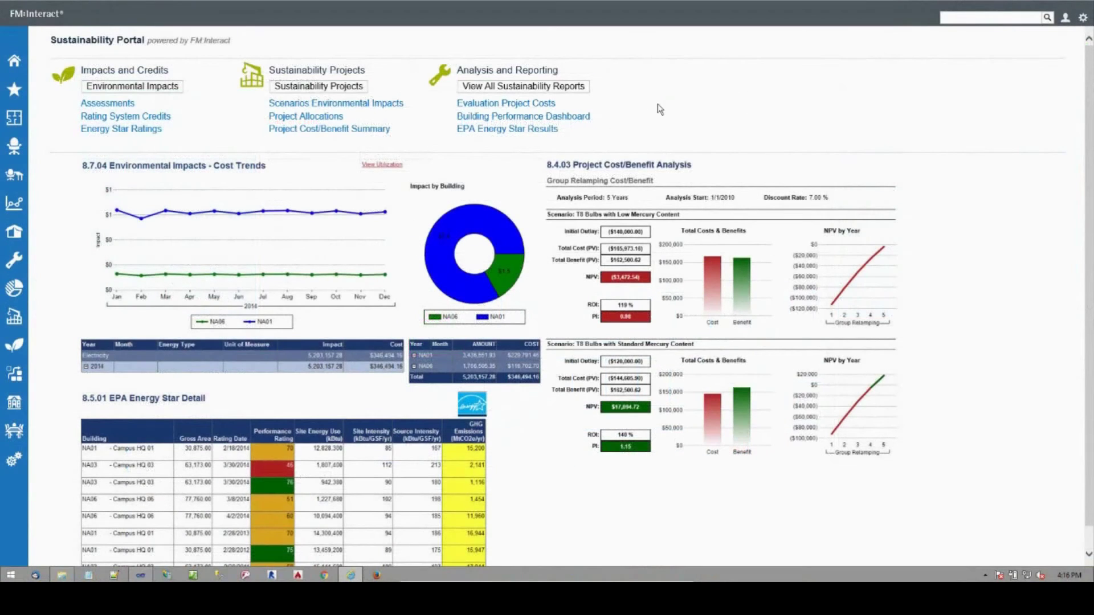
# Open Group Relamping - HQ NA01 and review its contracts, phases, team members and documents.
pyautogui.click(169, 90)
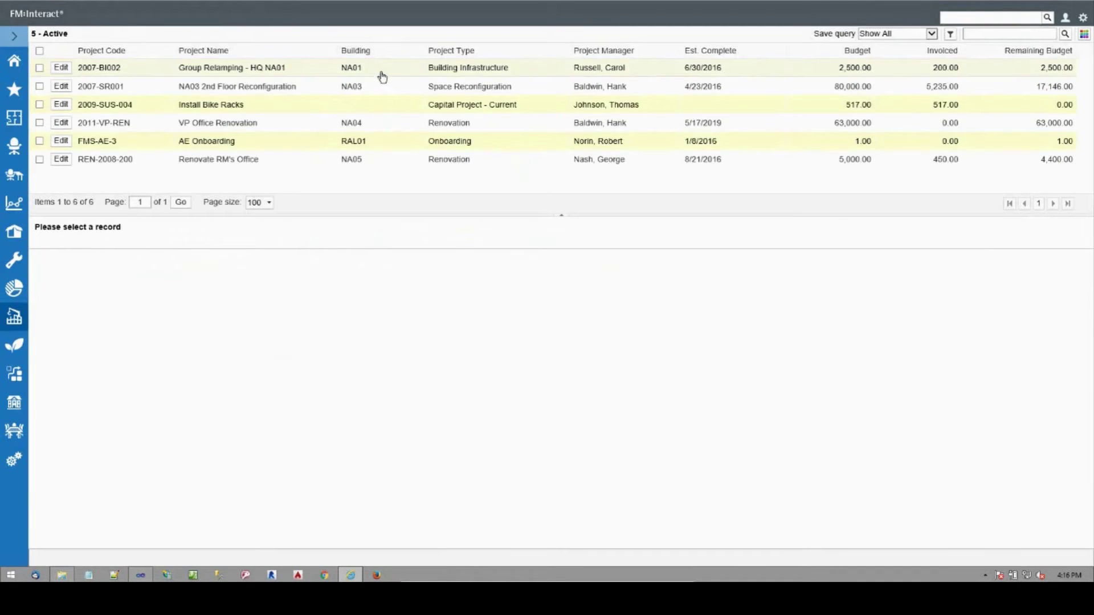
pyautogui.click(378, 72)
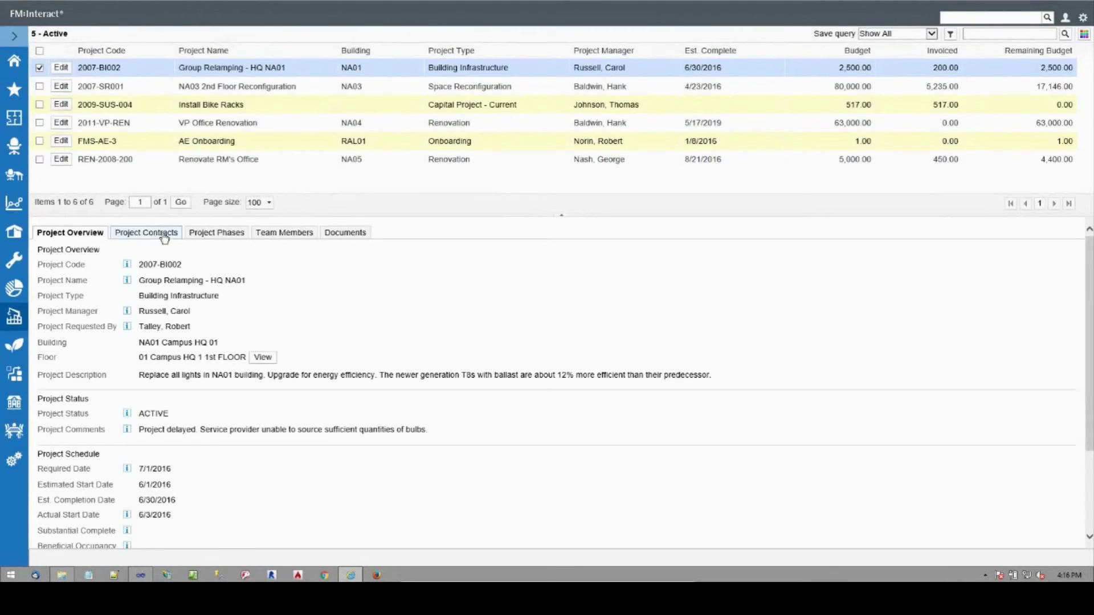
pyautogui.click(156, 238)
pyautogui.click(216, 233)
pyautogui.click(279, 234)
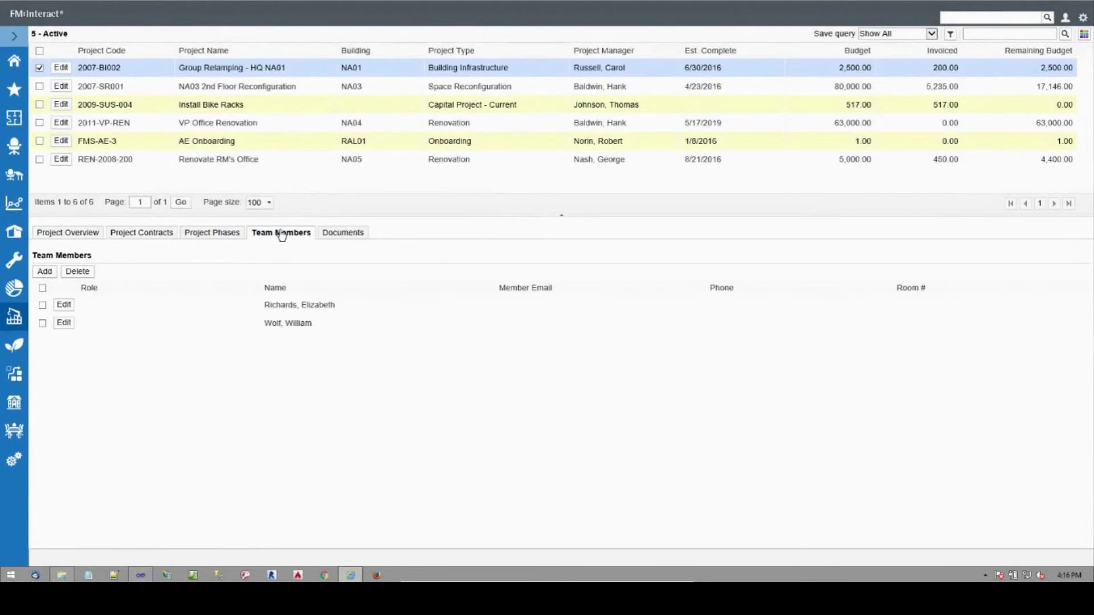
pyautogui.click(332, 235)
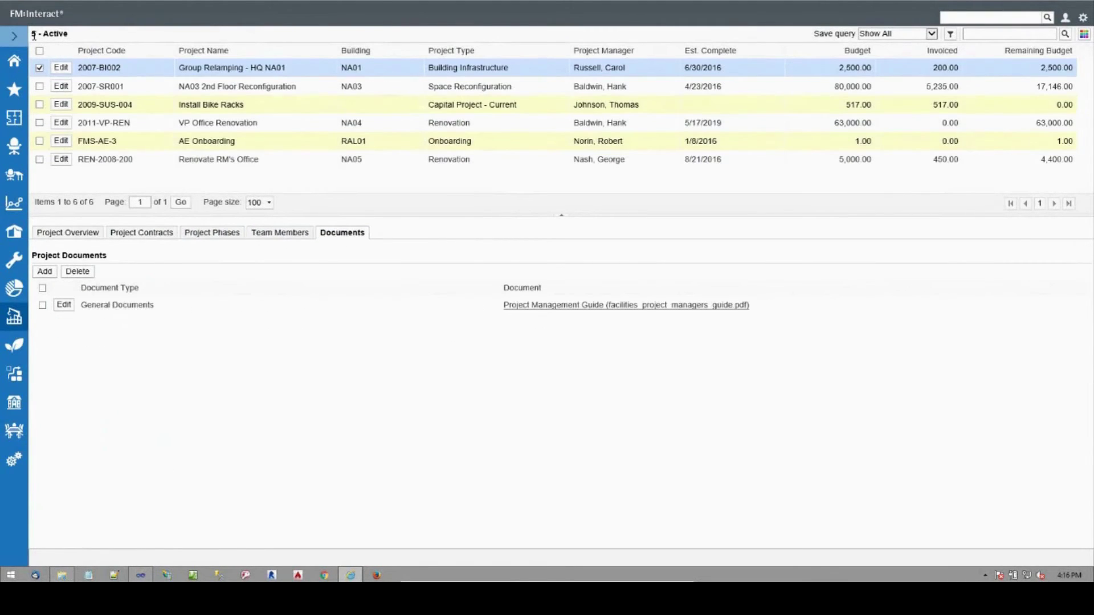